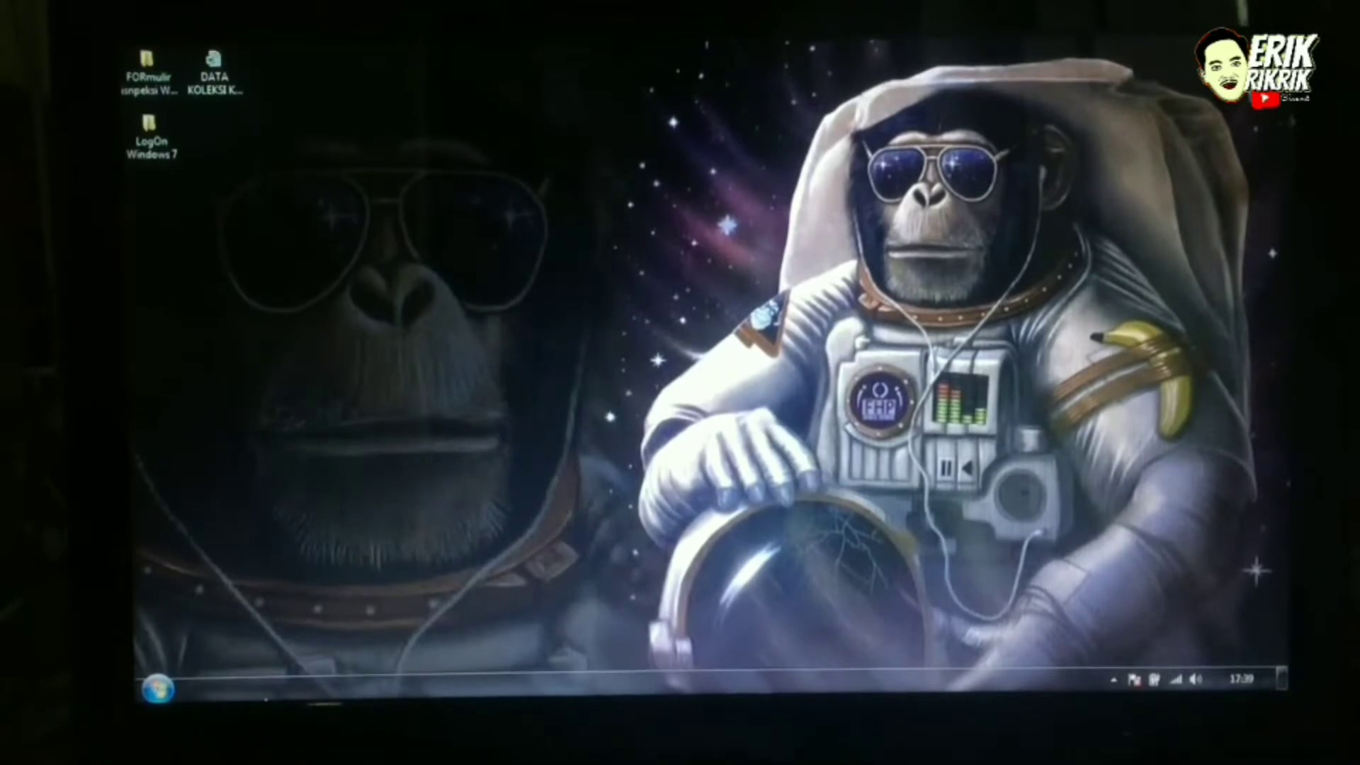
Bring up the computer's lock and shutdown options.
key(super)
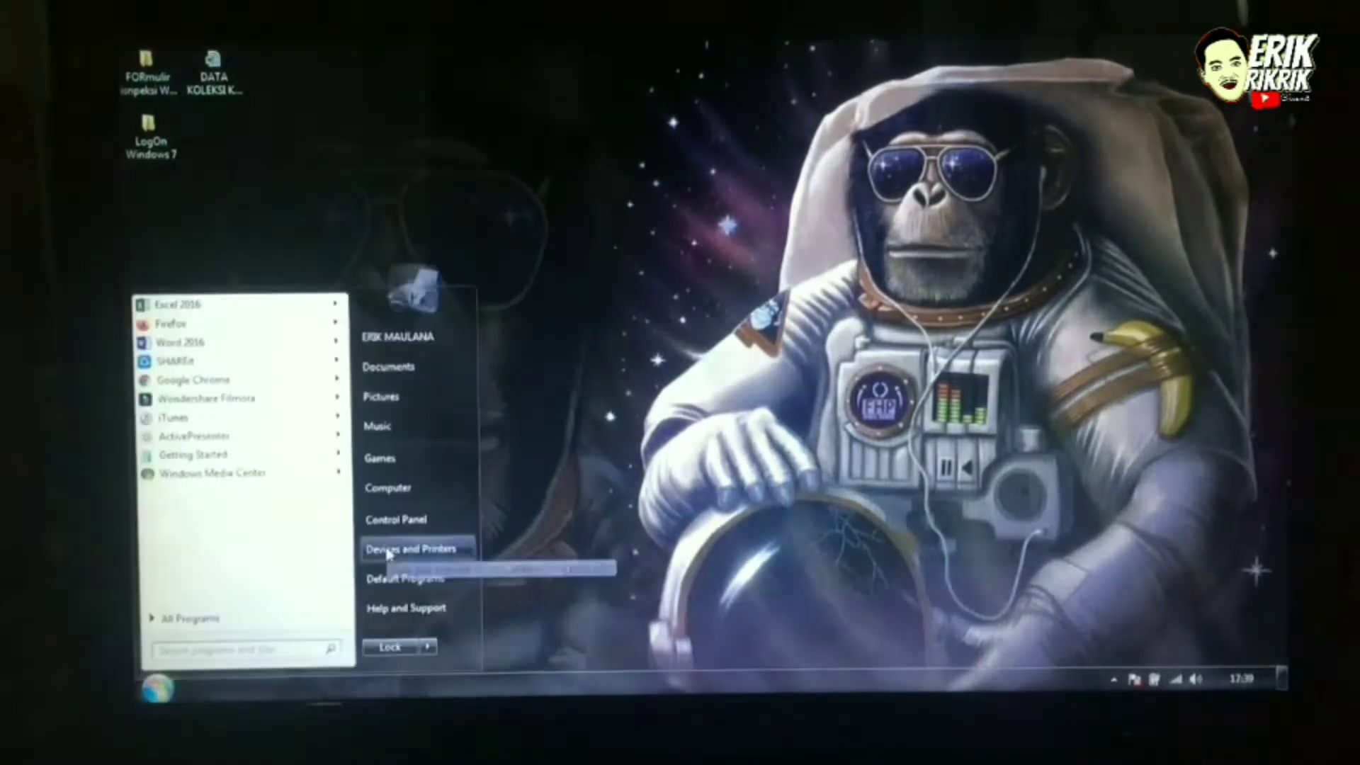
click(553, 464)
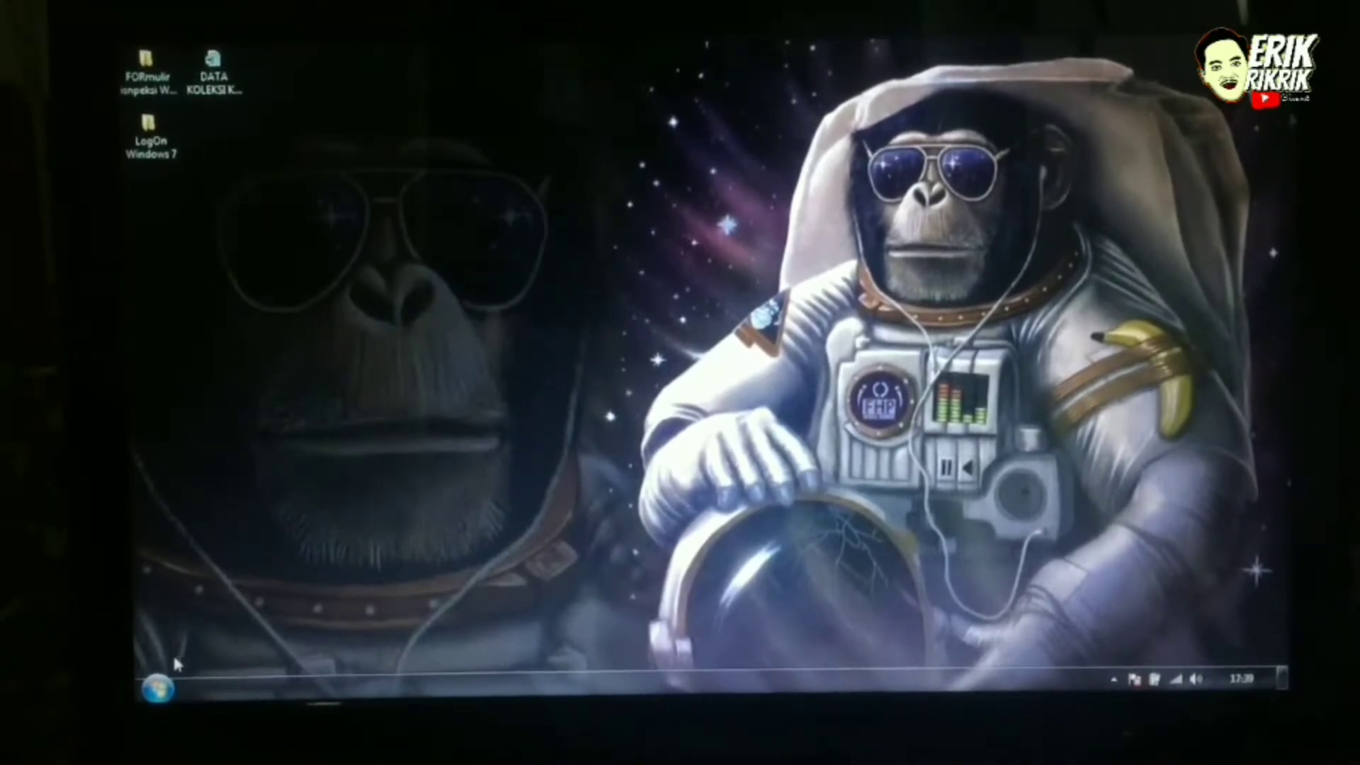
click(157, 686)
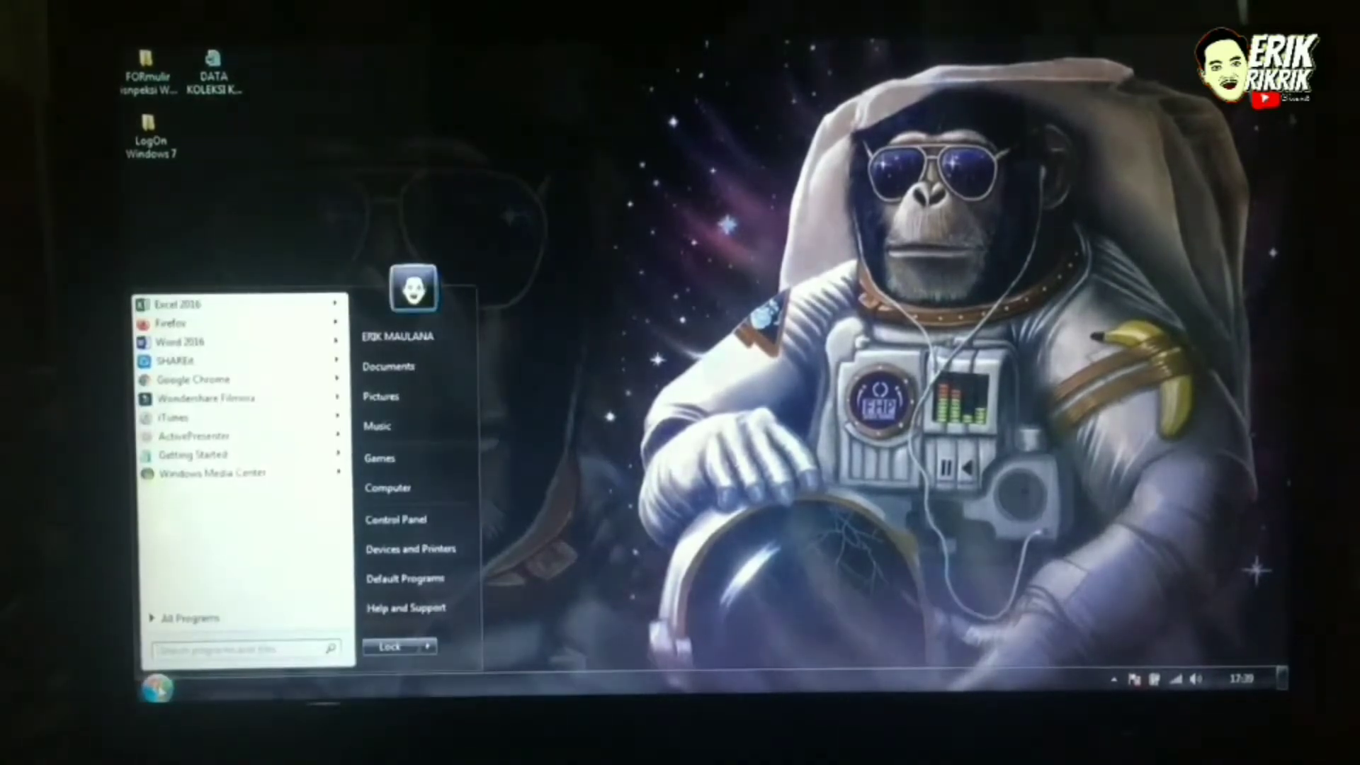
click(427, 646)
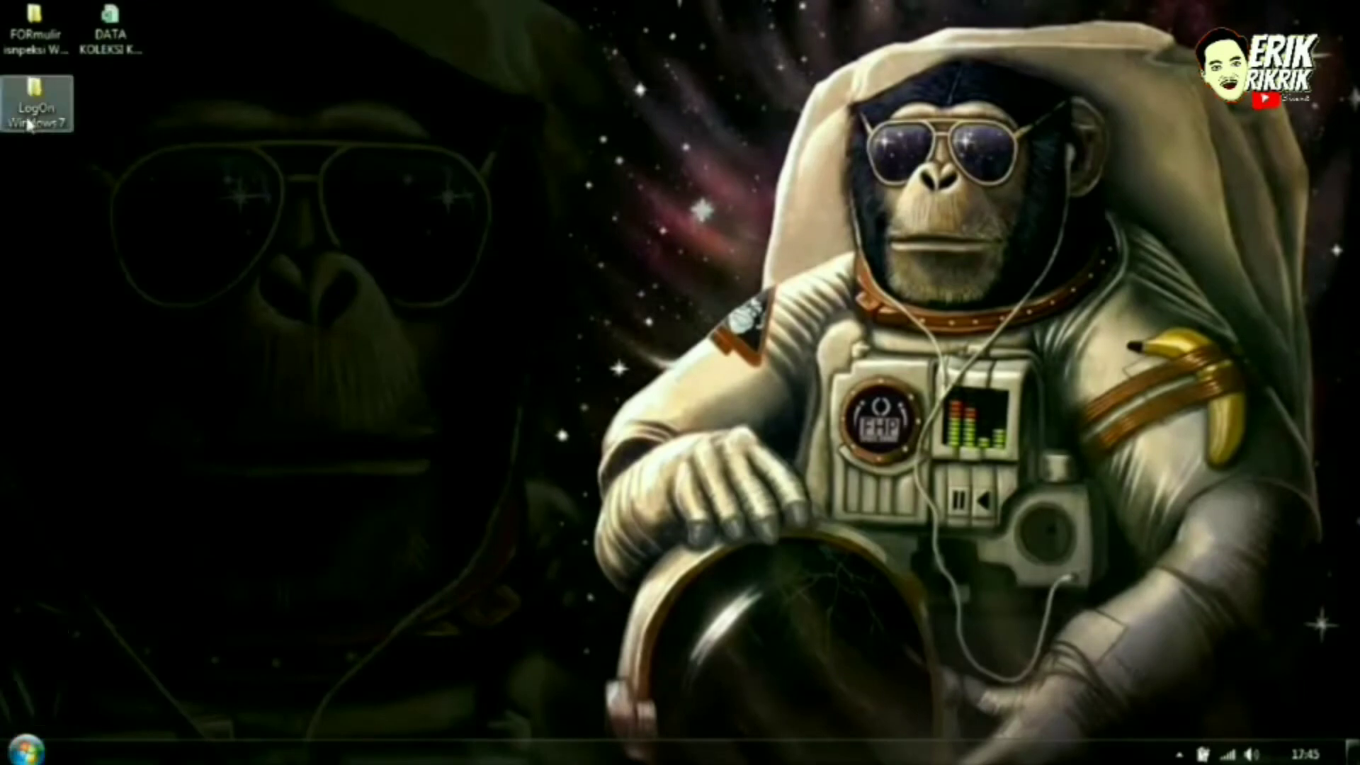
Open the LogOn Windows 7 folder on the desktop and start installing the TweaksLogon installer package.
click(29, 124)
double_click(28, 124)
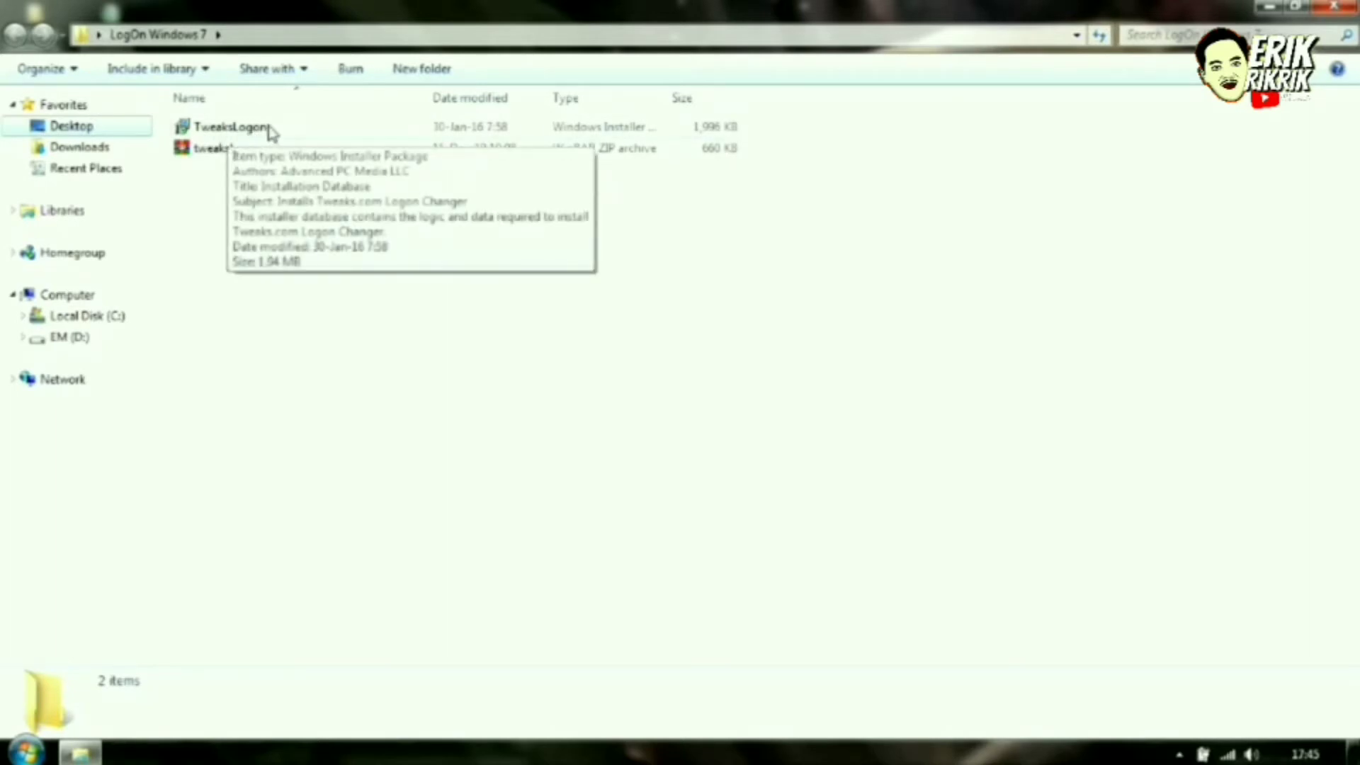
click(230, 128)
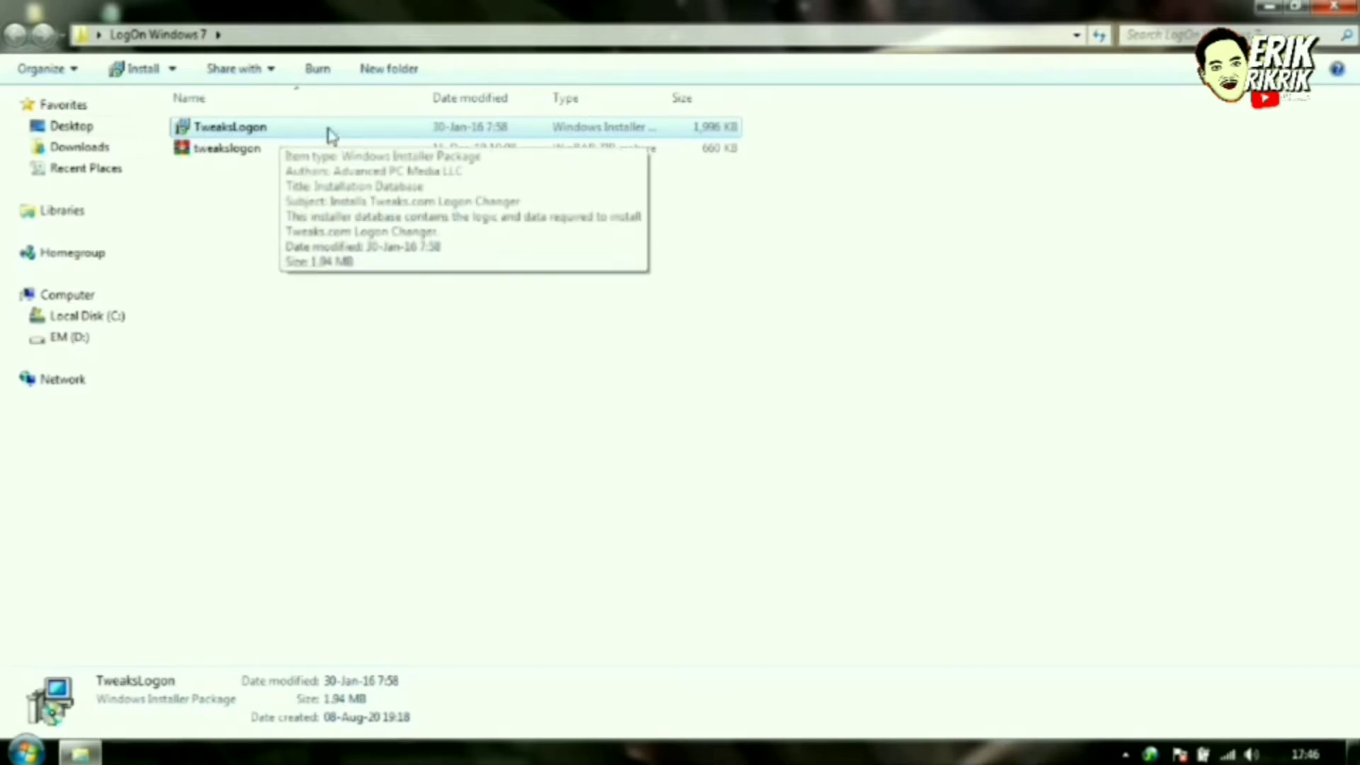
right_click(383, 132)
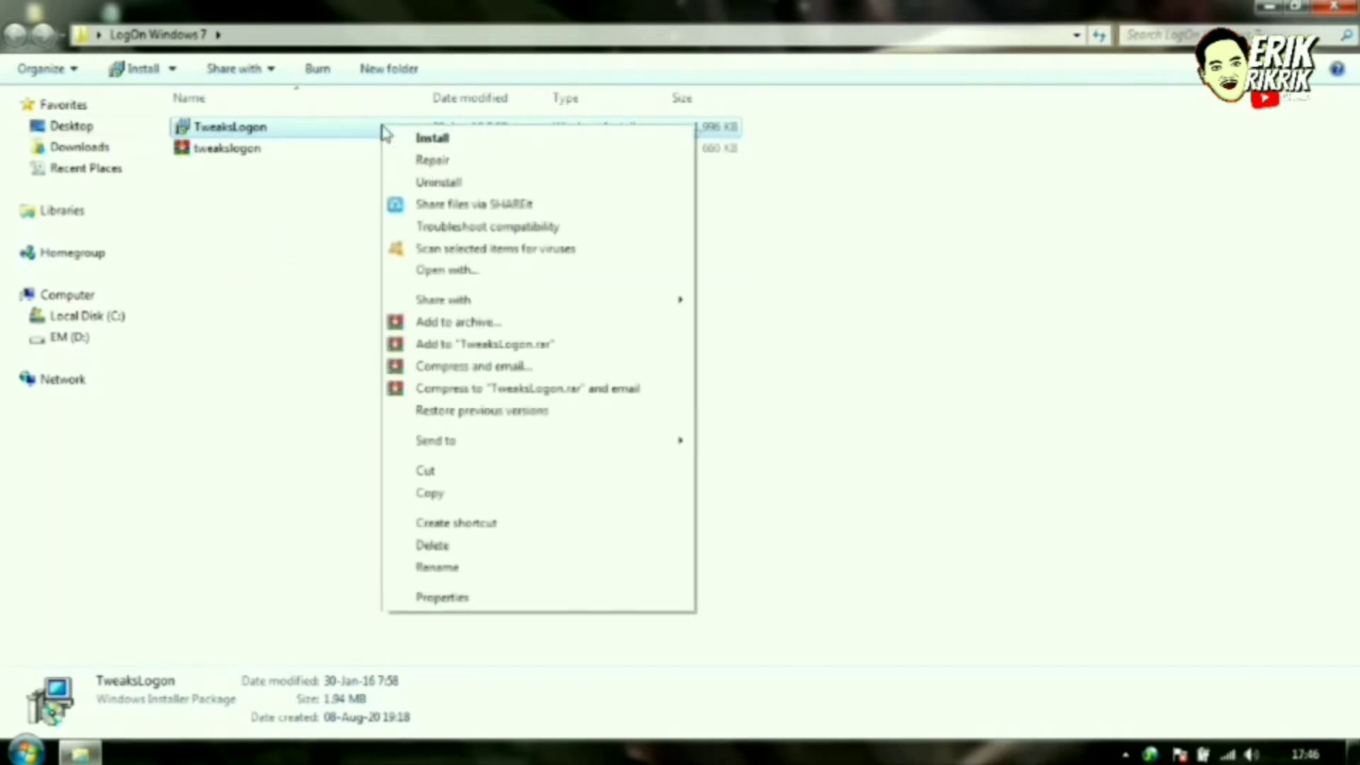
click(407, 140)
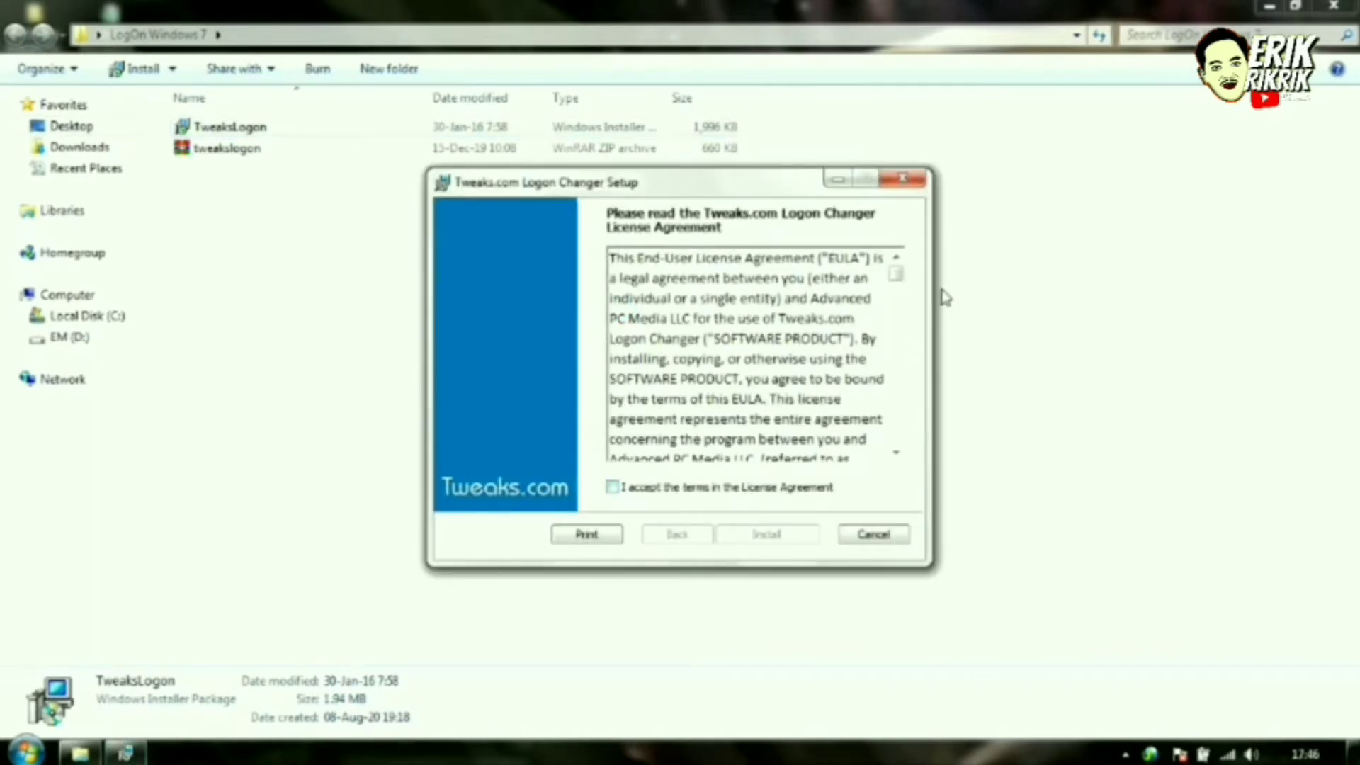
Accept the license terms, install Tweaks.com Logon Changer and launch it on finishing, with the folder window minimized.
click(613, 488)
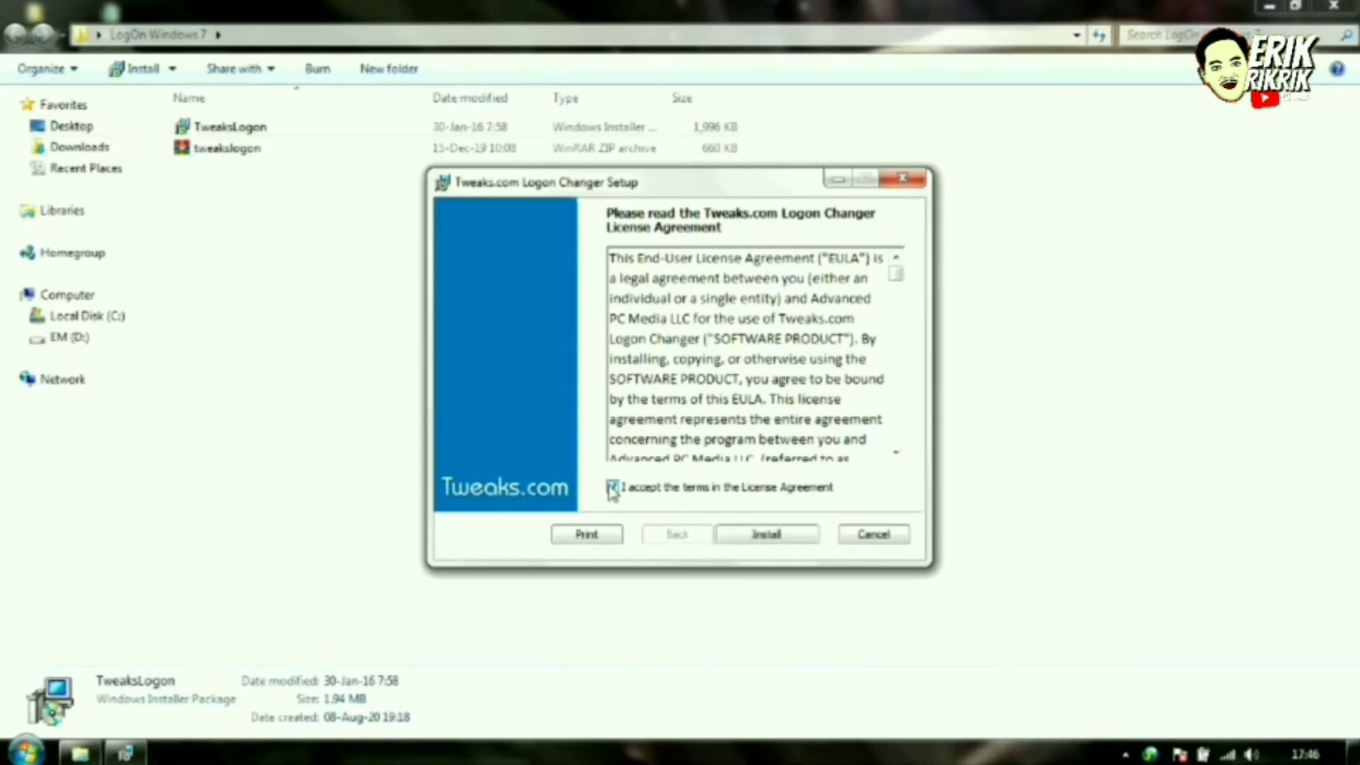
click(759, 536)
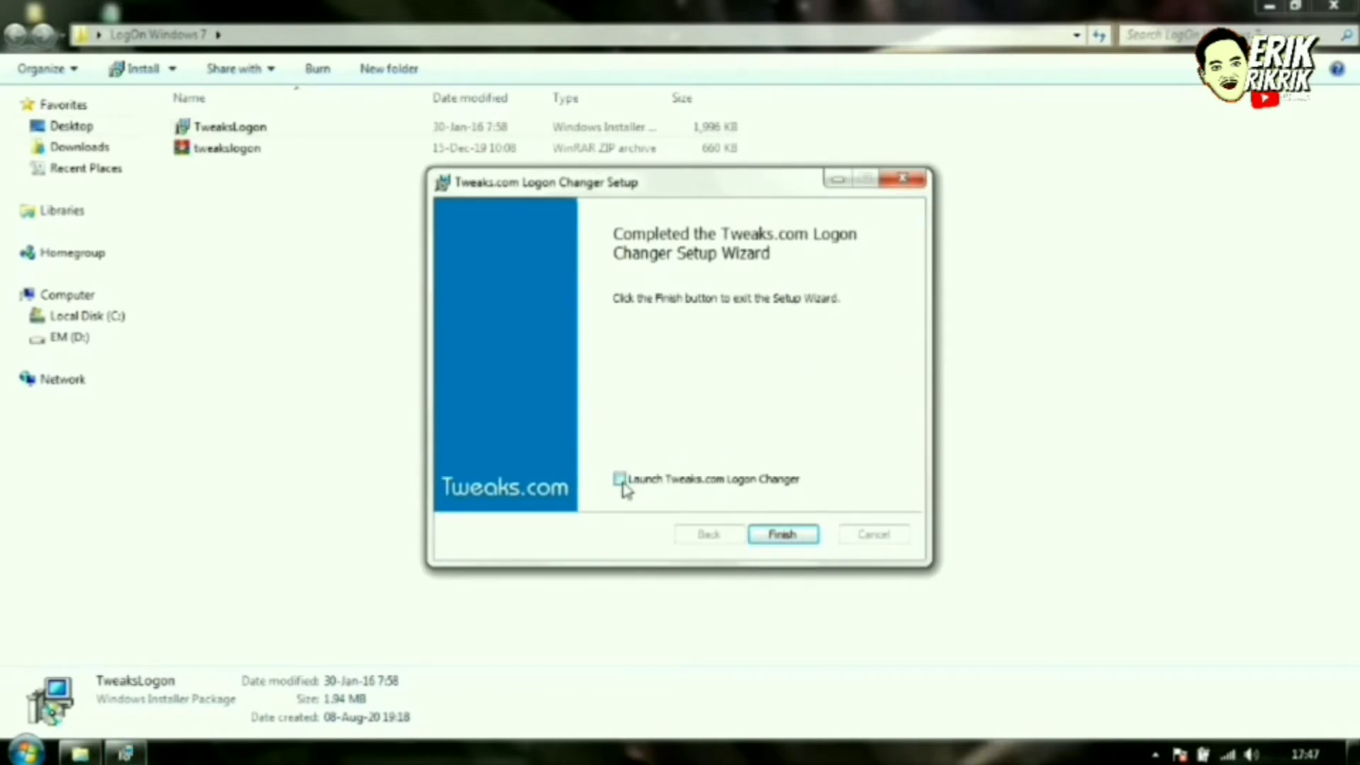
click(772, 532)
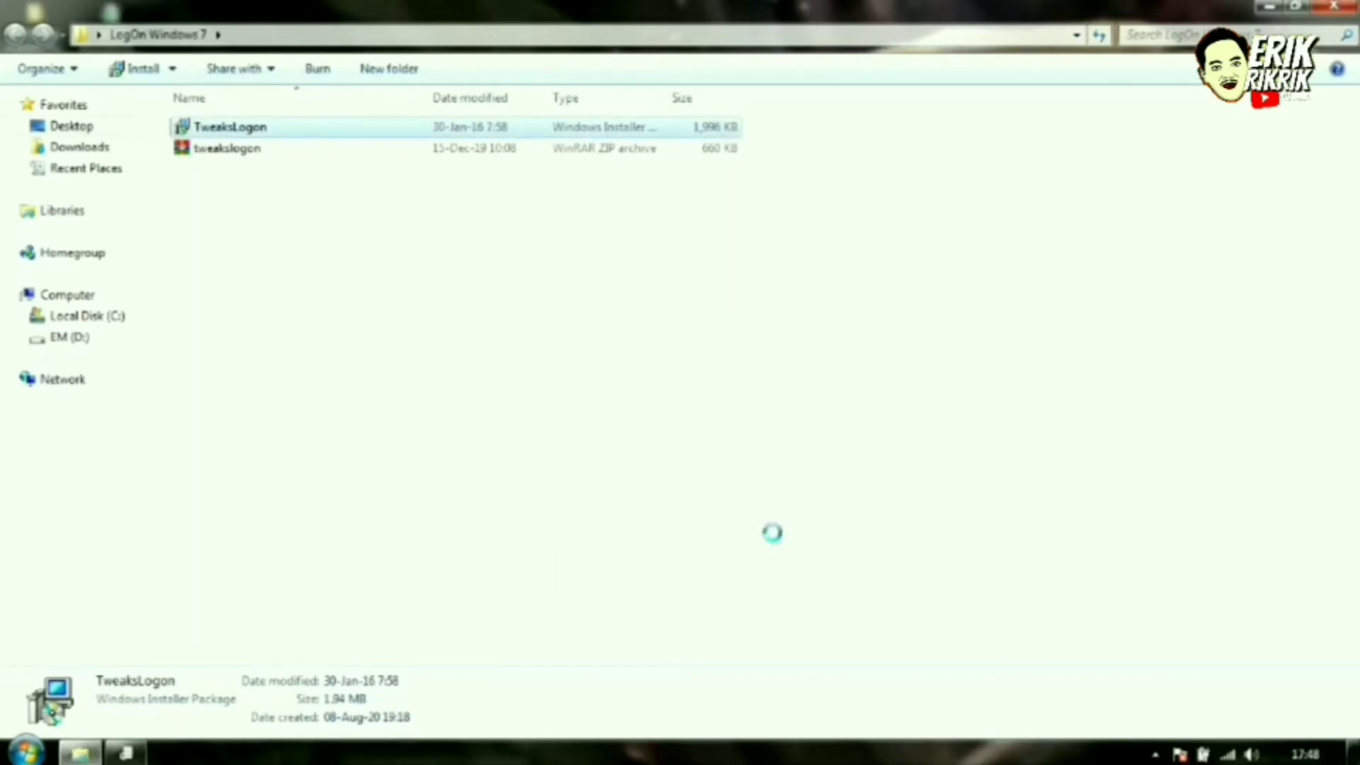
click(1269, 7)
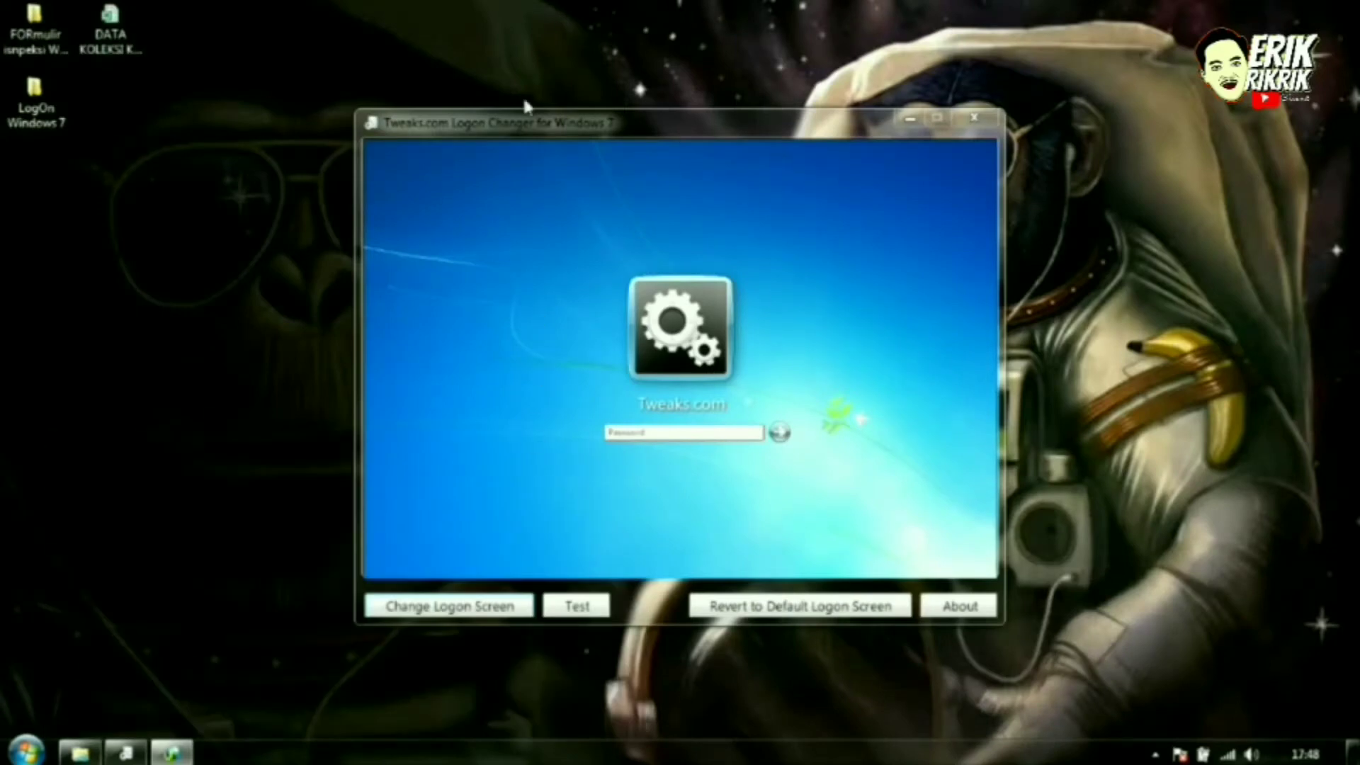
click(551, 113)
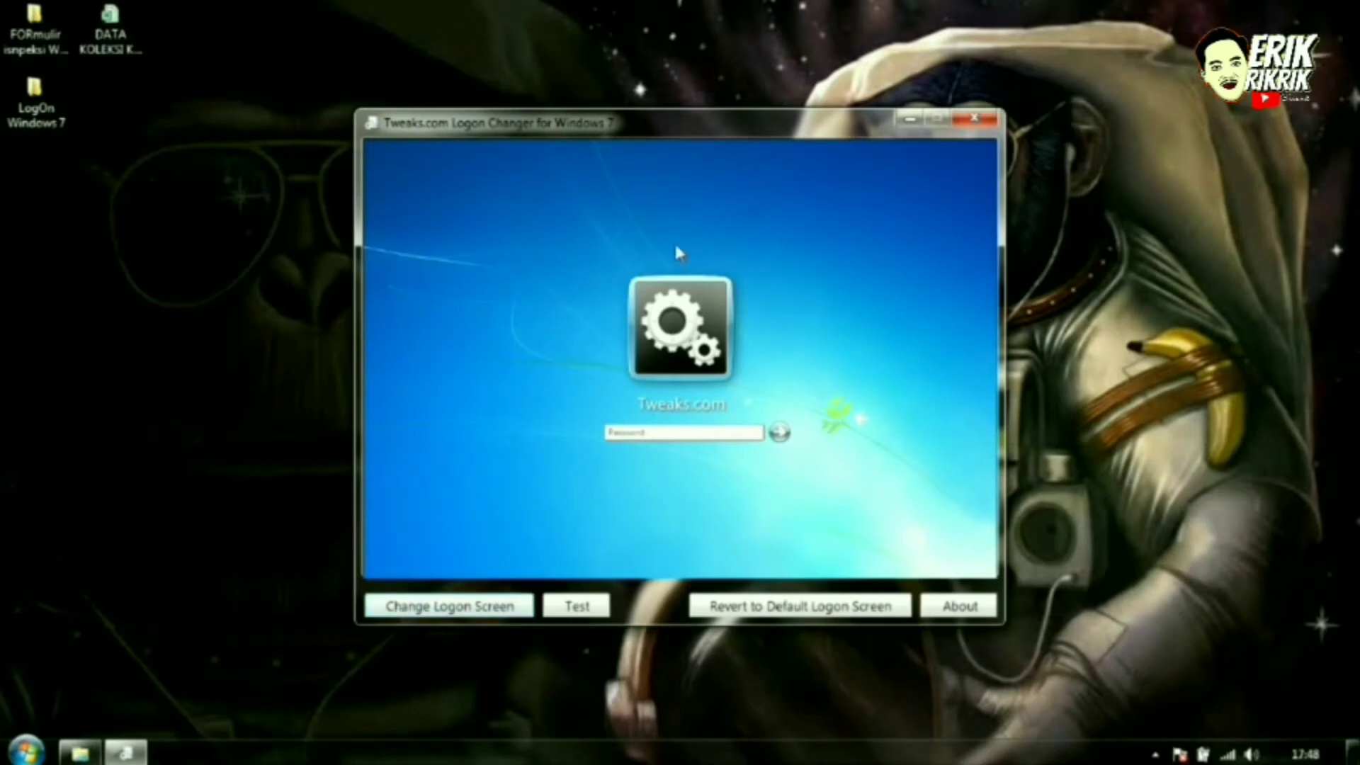
Start changing the logon screen and browse to the LOGO folder under 2 FOTO > PICTURE on drive EM (D:).
click(431, 613)
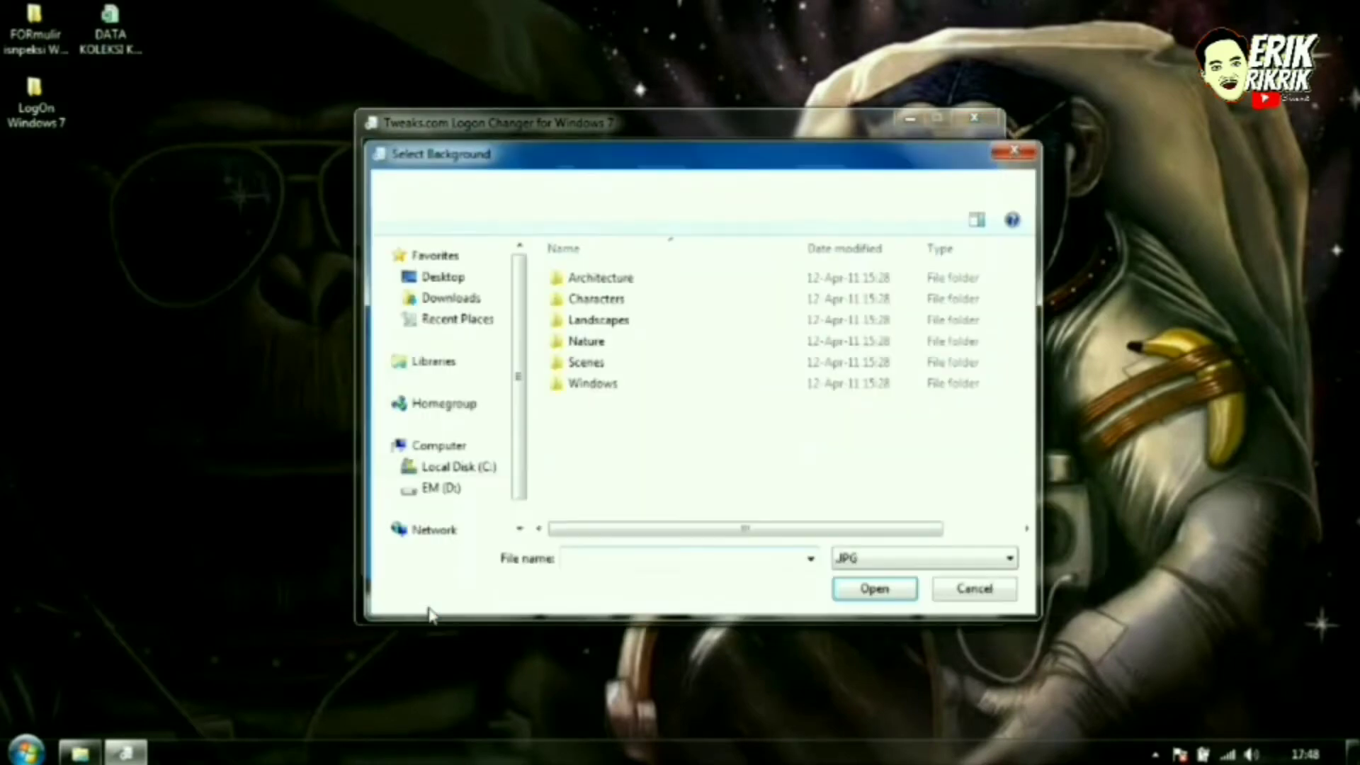
scroll(517, 460, down, 1)
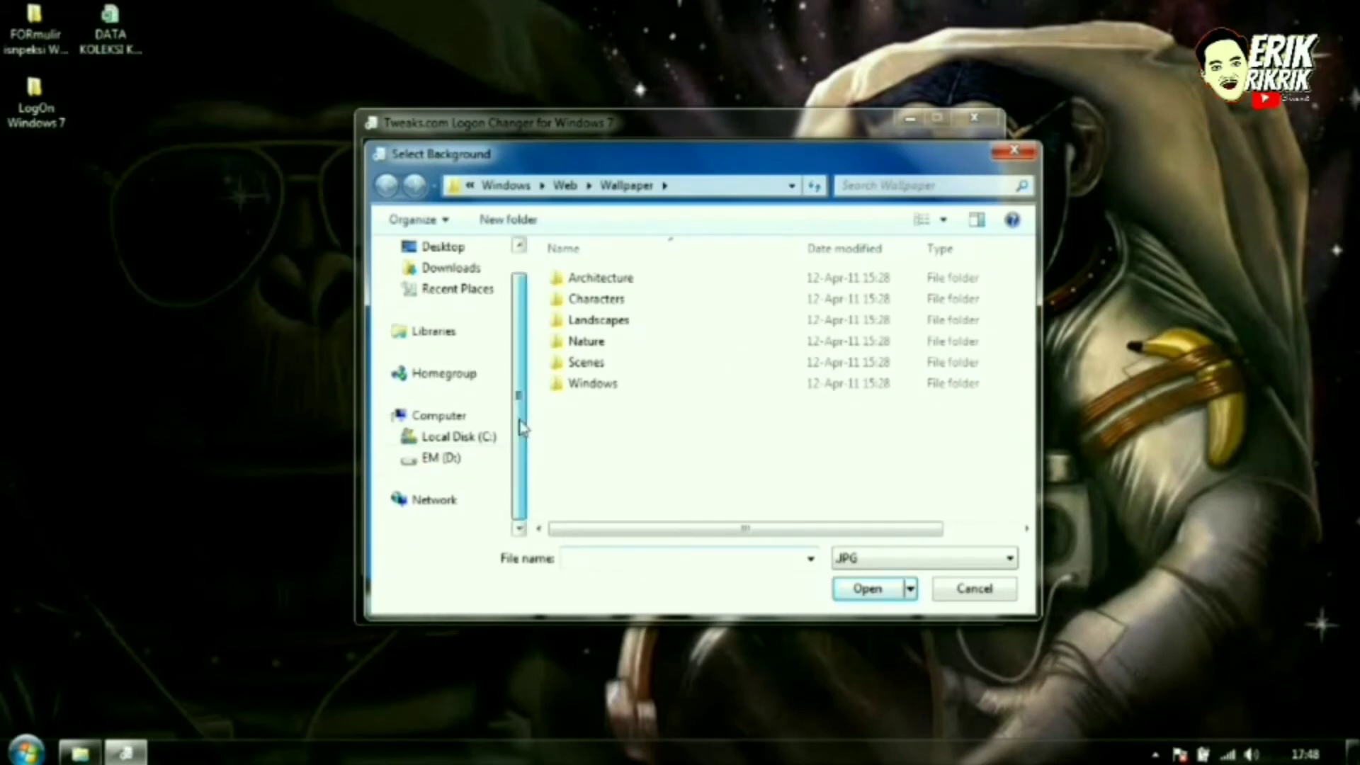
click(457, 459)
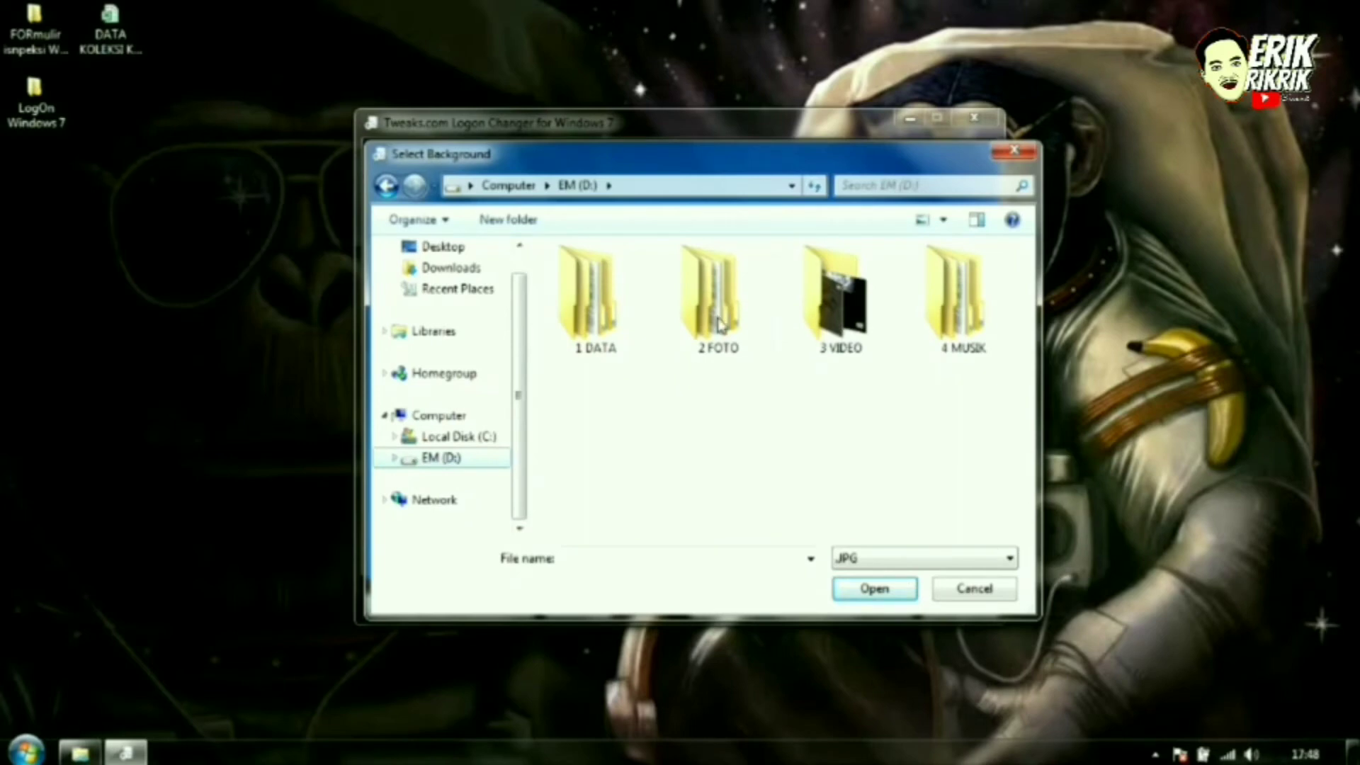
double_click(717, 312)
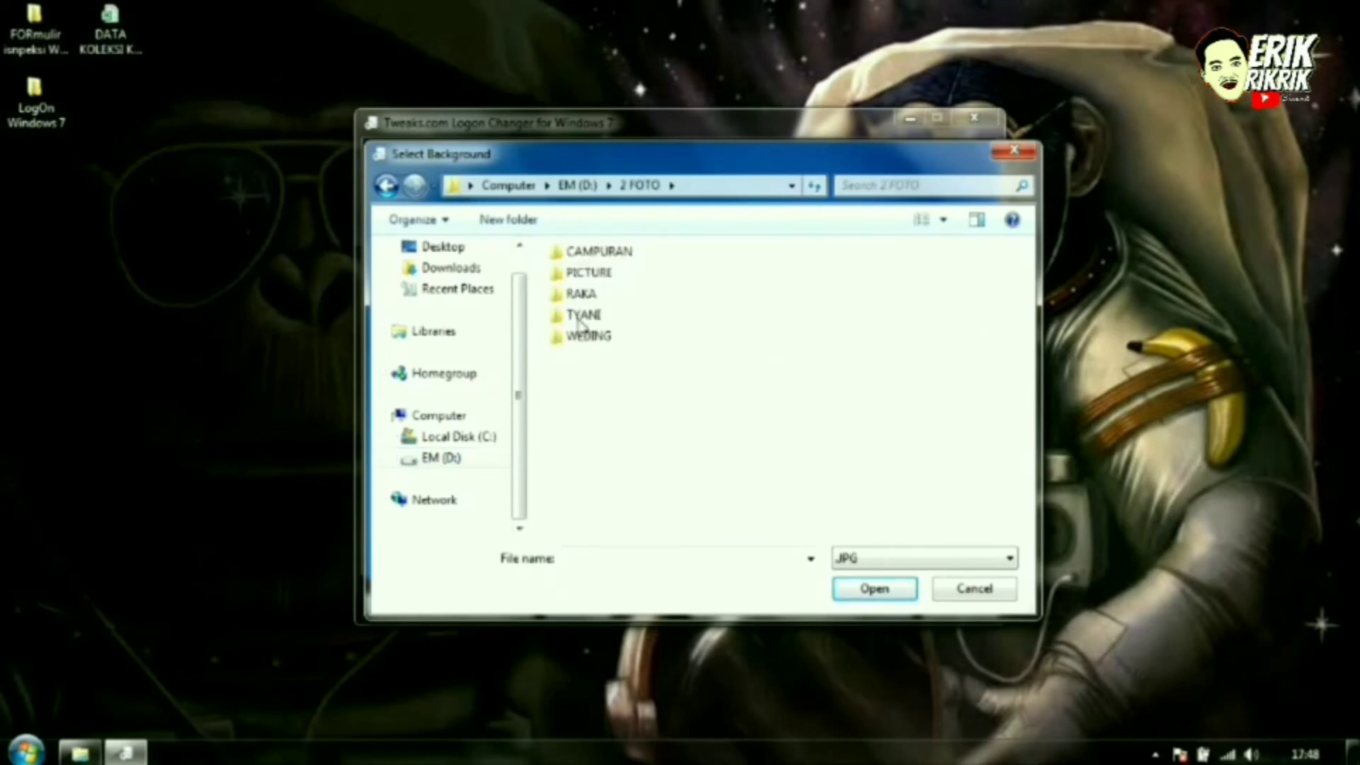
double_click(578, 277)
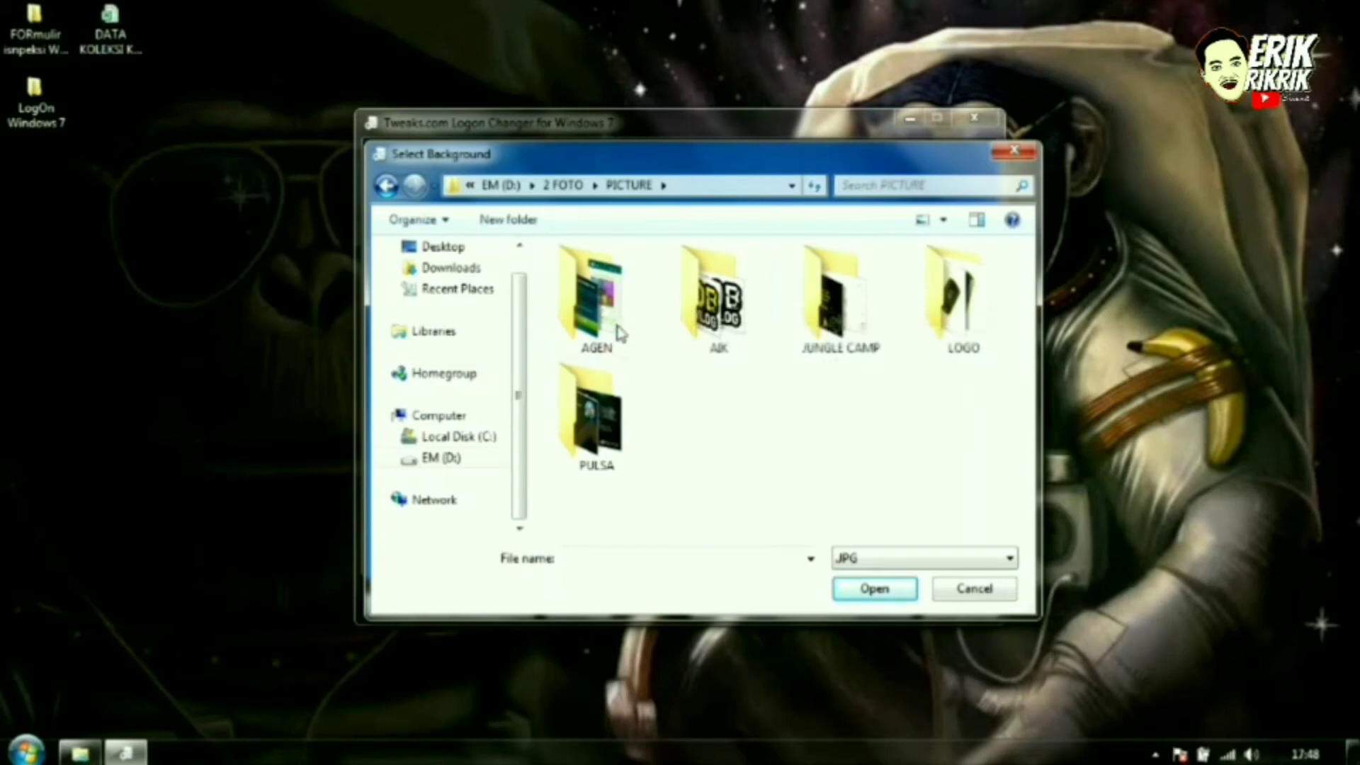
double_click(951, 304)
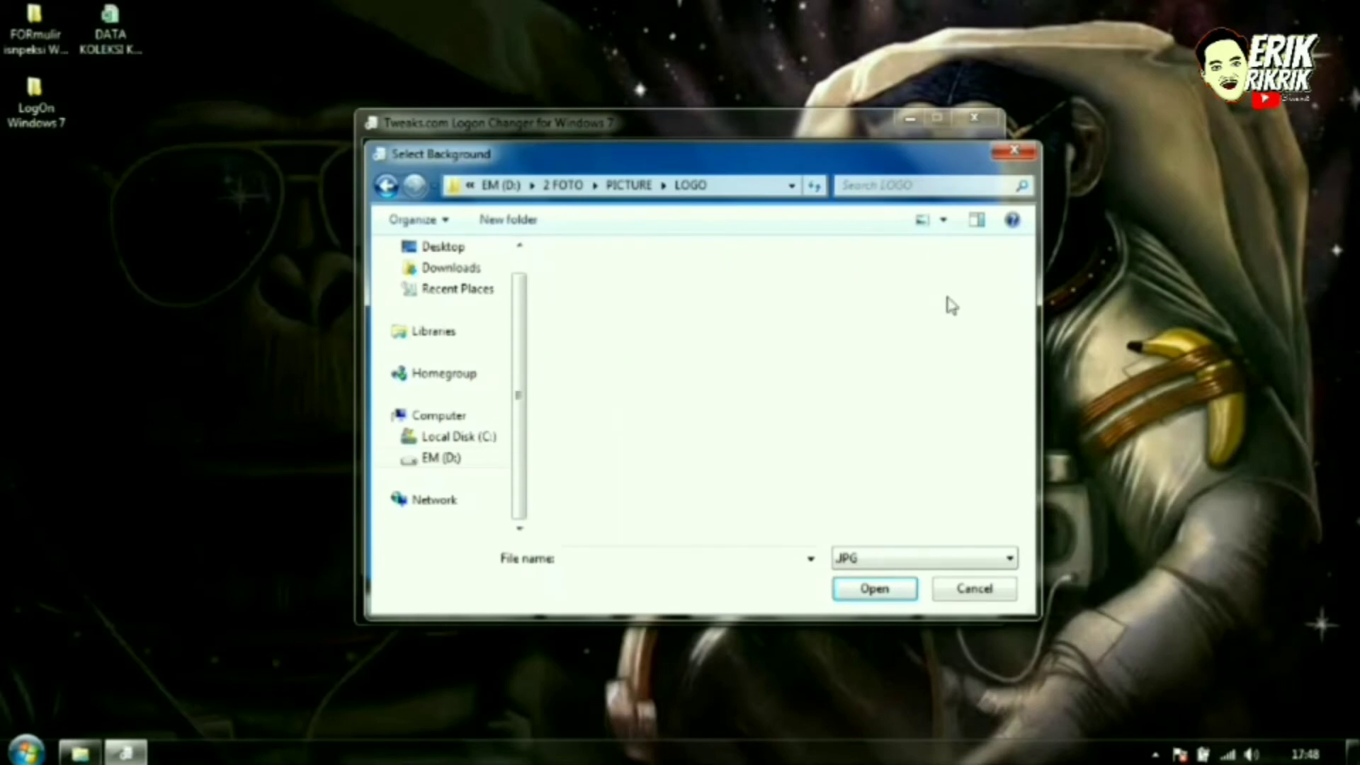
Set the image 20191015_105126 as the logon background, allowing an automatically adjusted copy and the backup of old backgrounds.
scroll(1020, 297, down, 5)
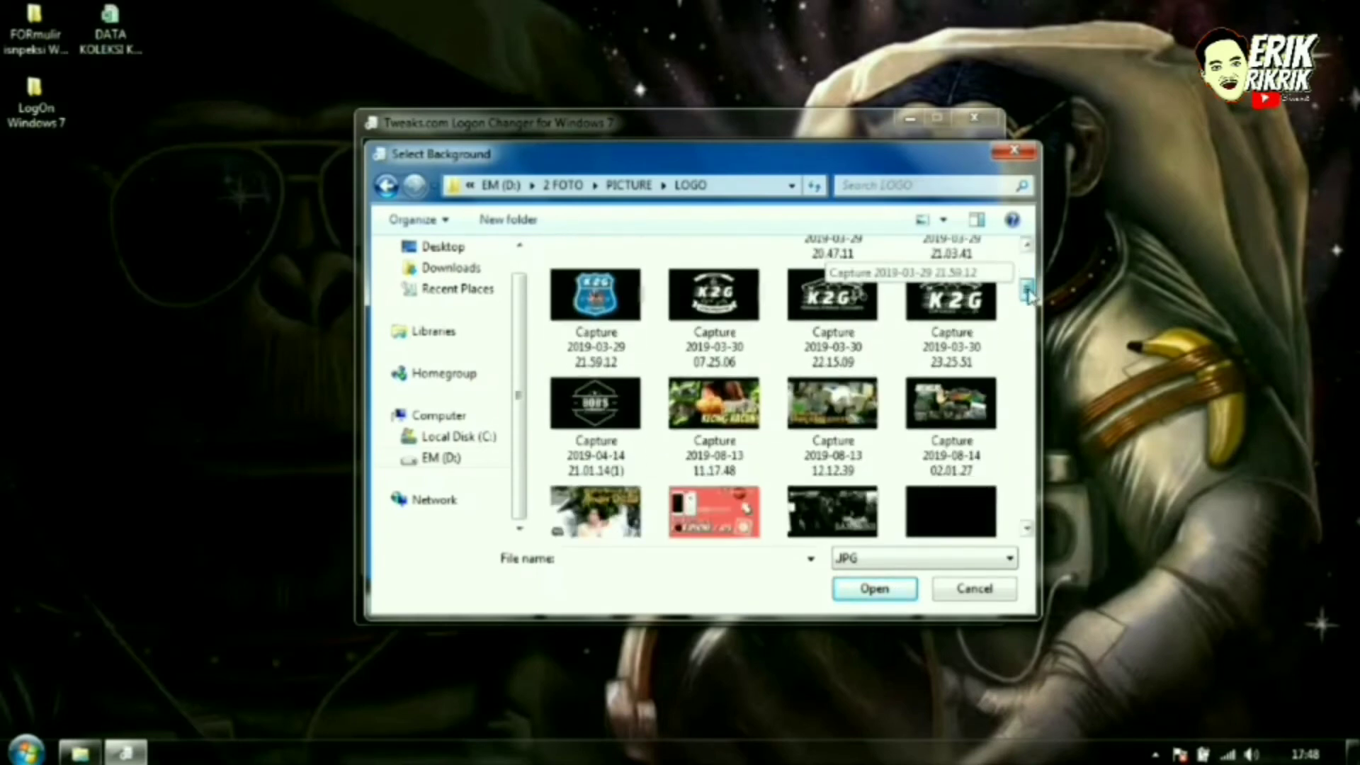
drag(1028, 296, 1031, 262)
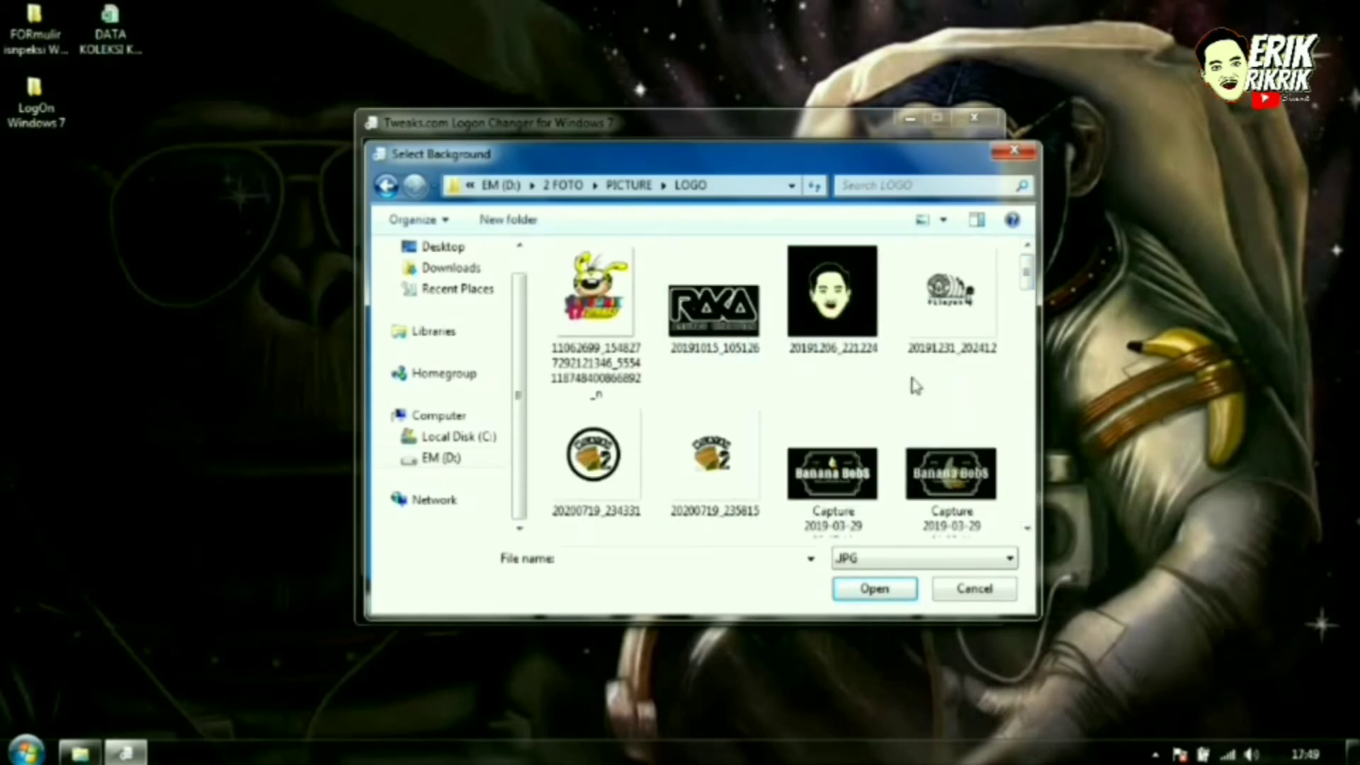
click(716, 336)
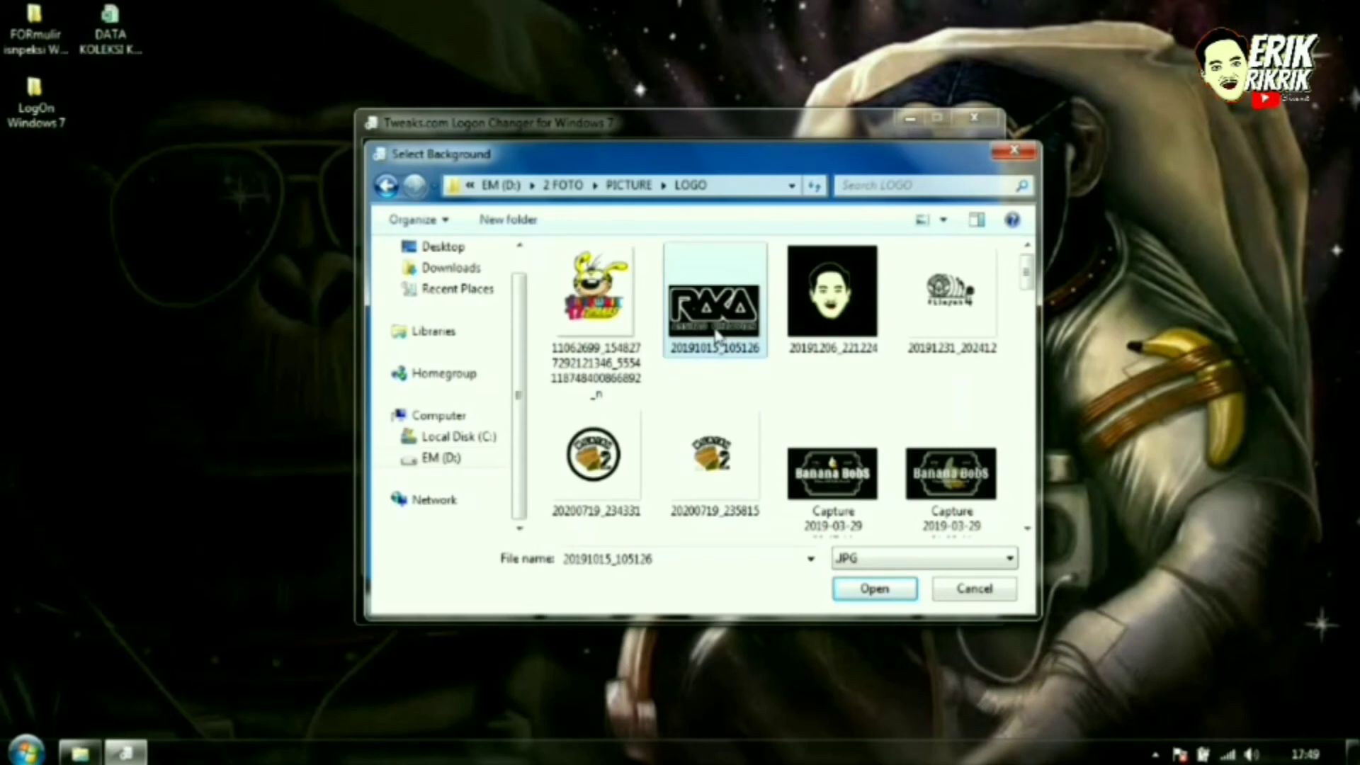
click(871, 588)
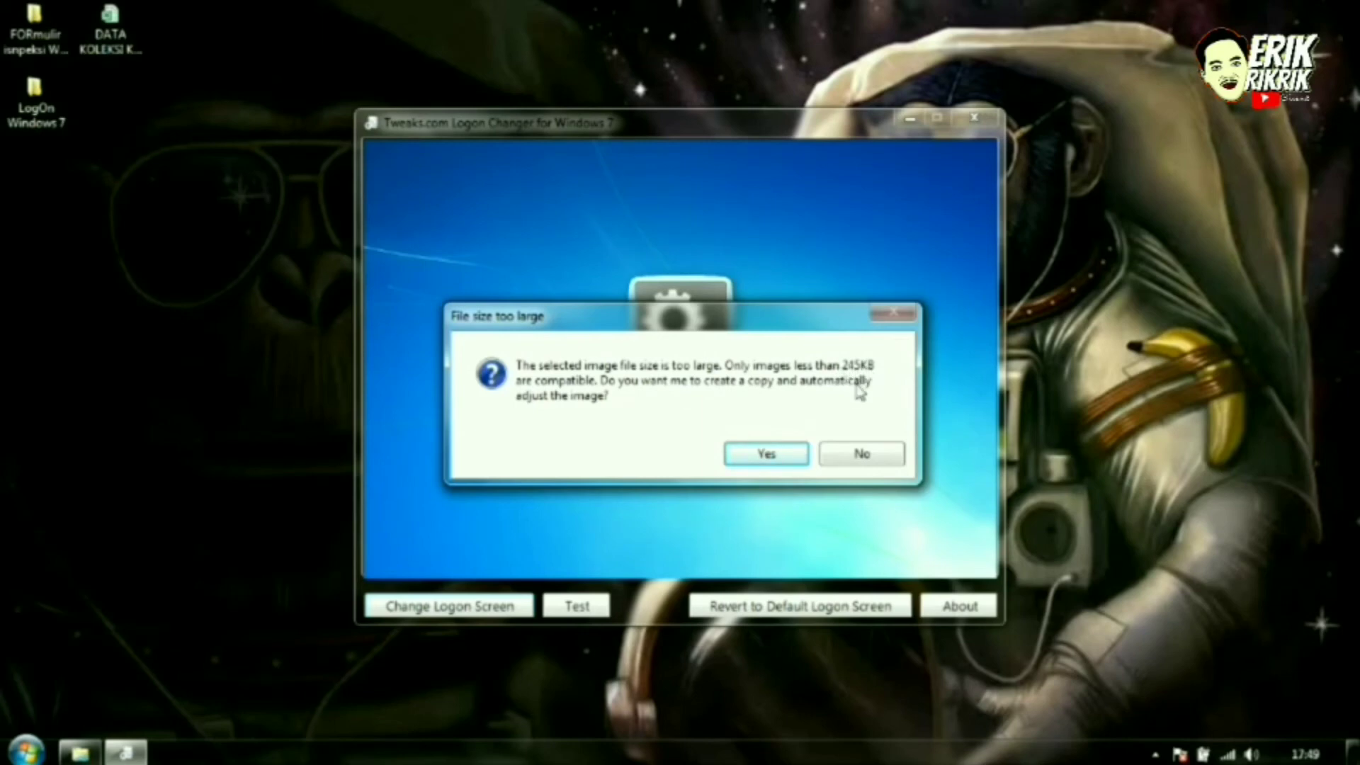
click(767, 457)
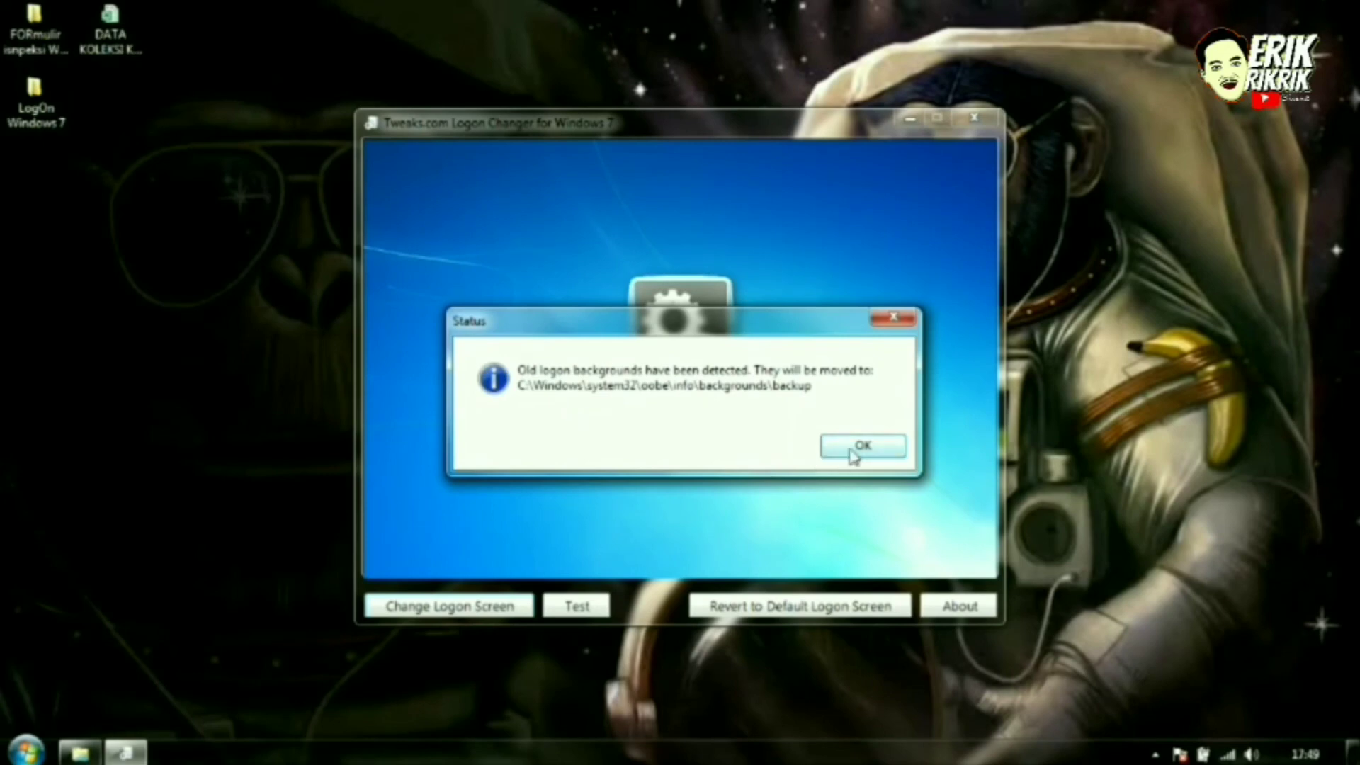
click(853, 450)
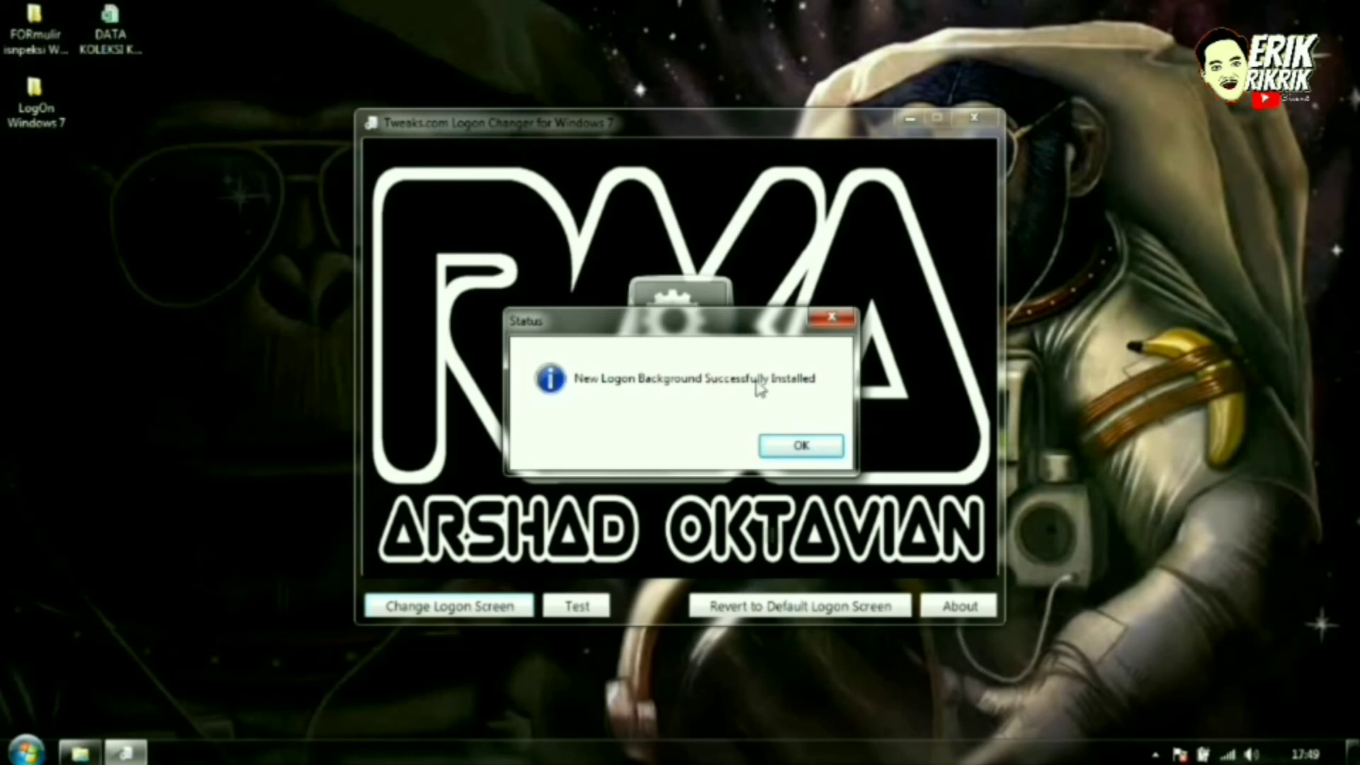
click(799, 446)
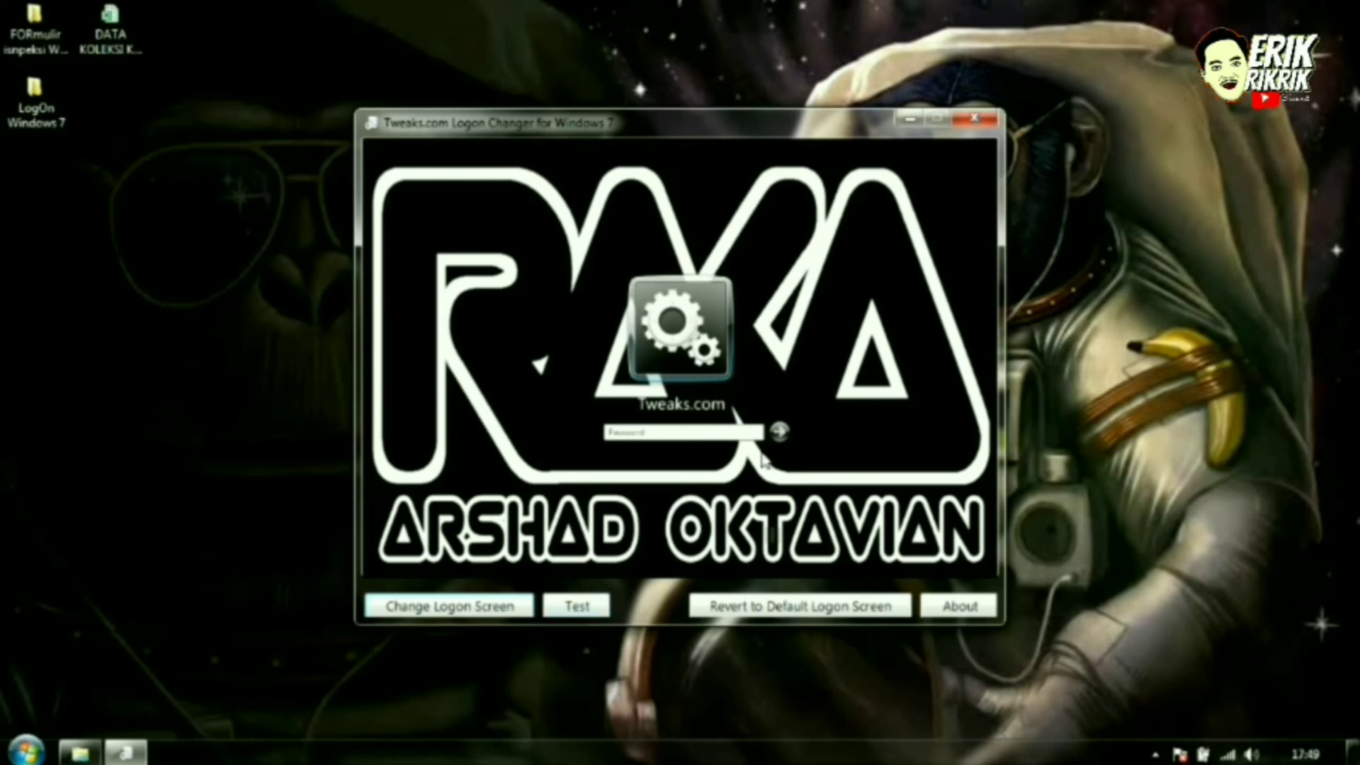
Close Logon Changer and lock the computer to check the new logon background.
click(972, 122)
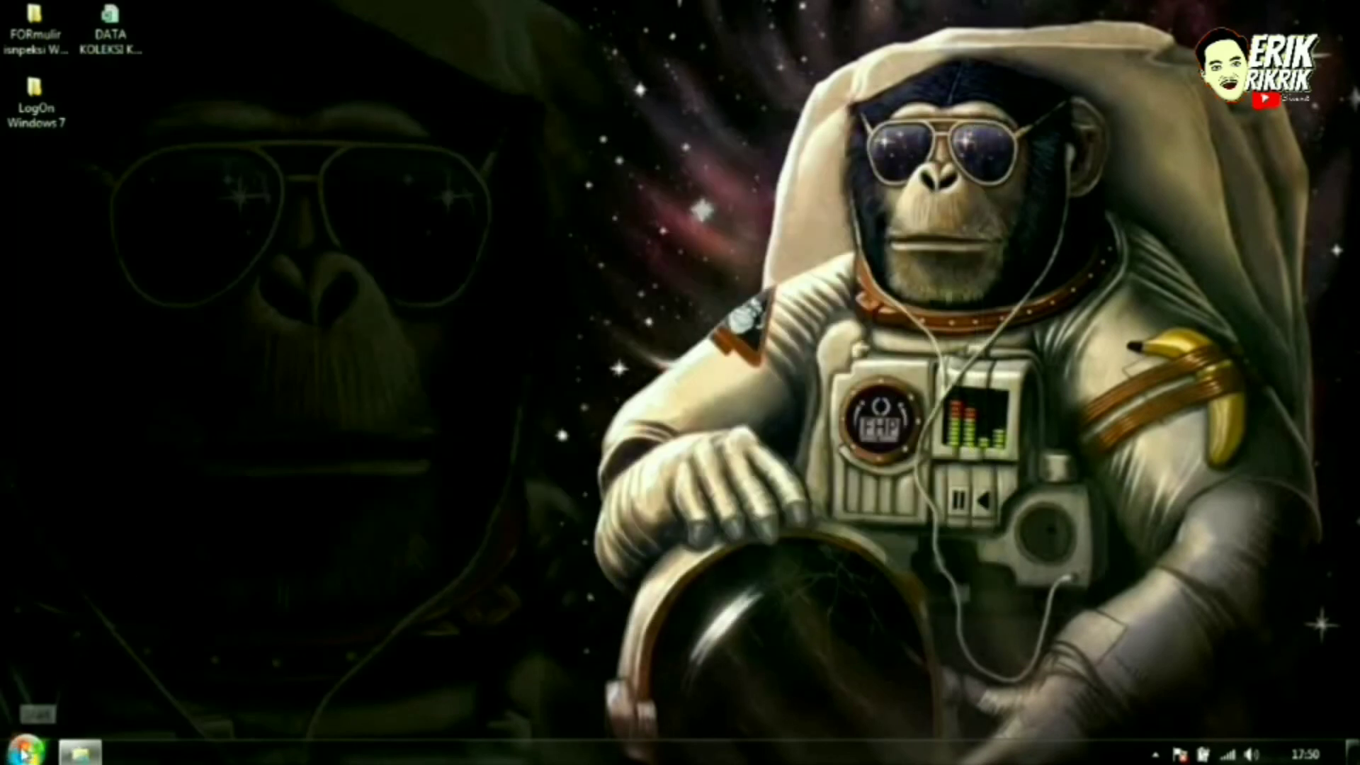
click(27, 749)
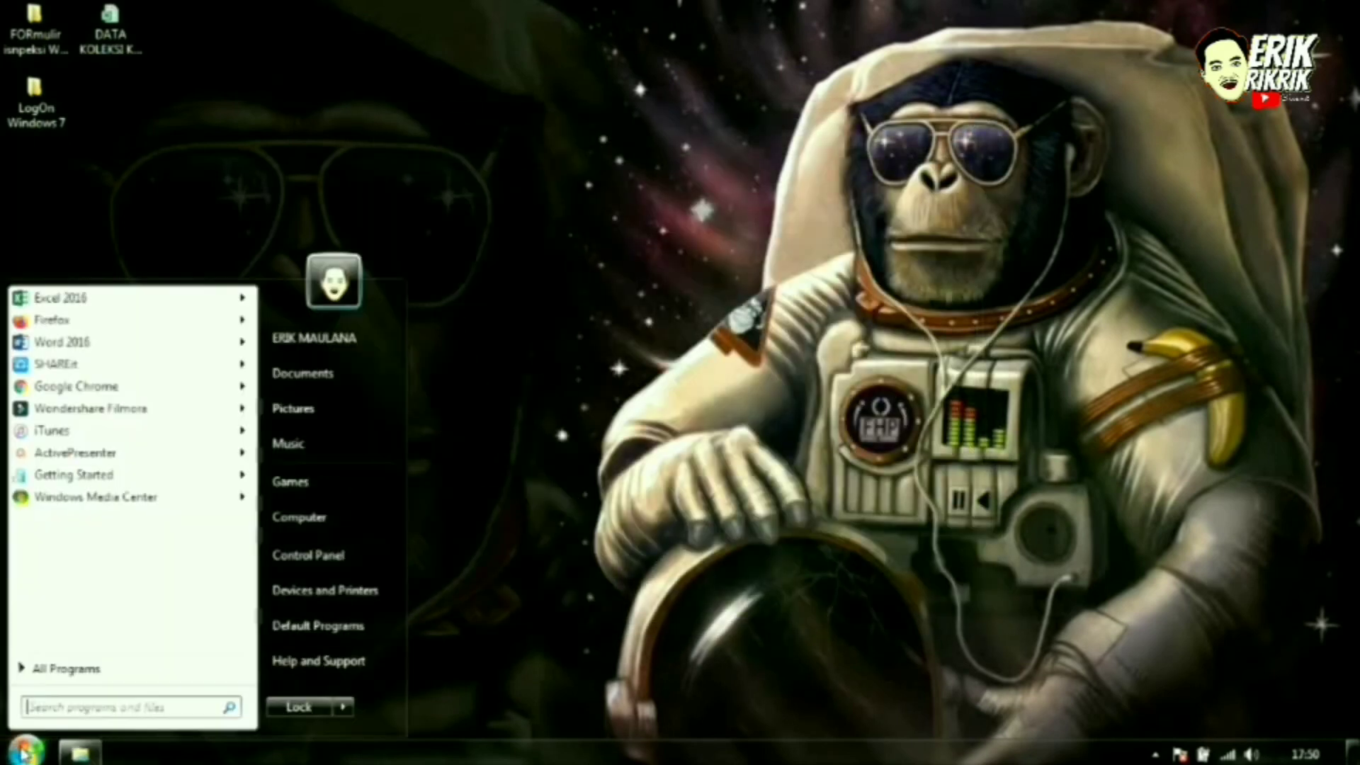
click(298, 706)
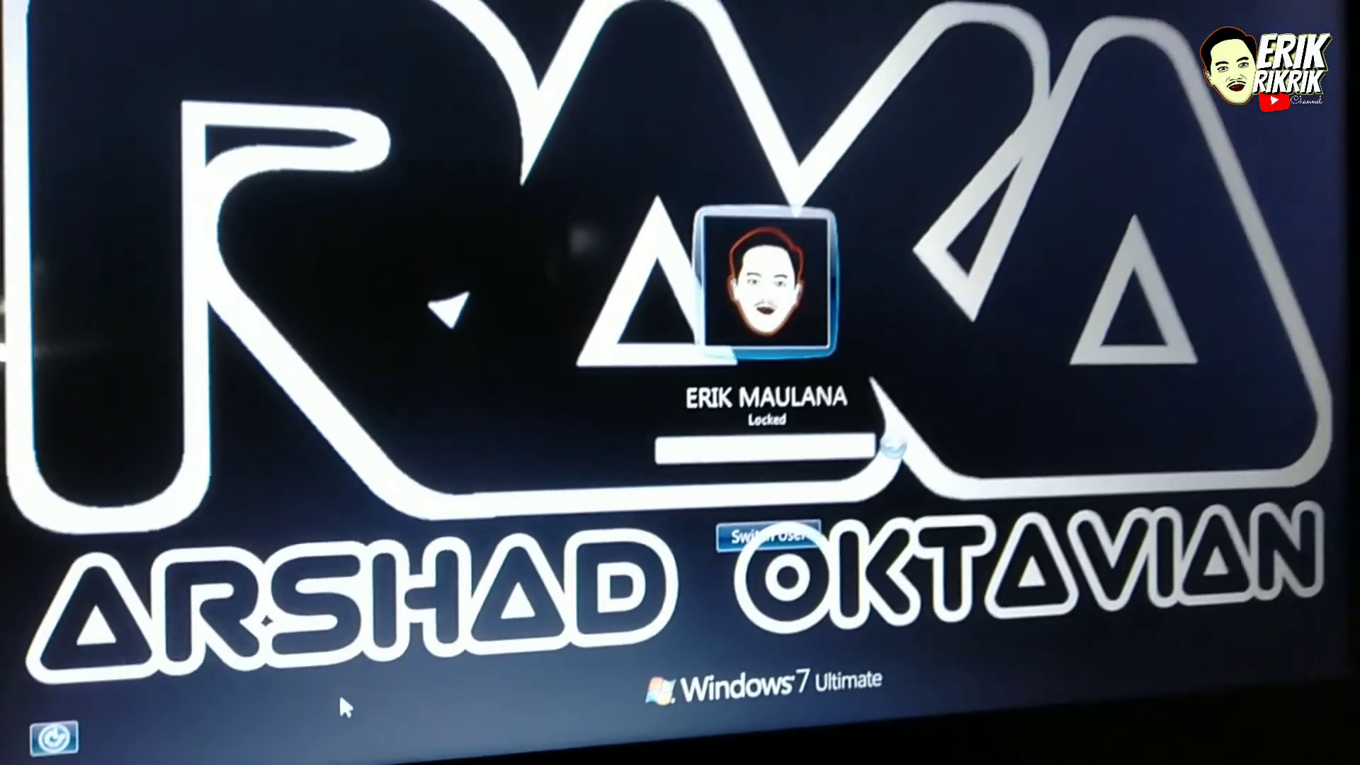